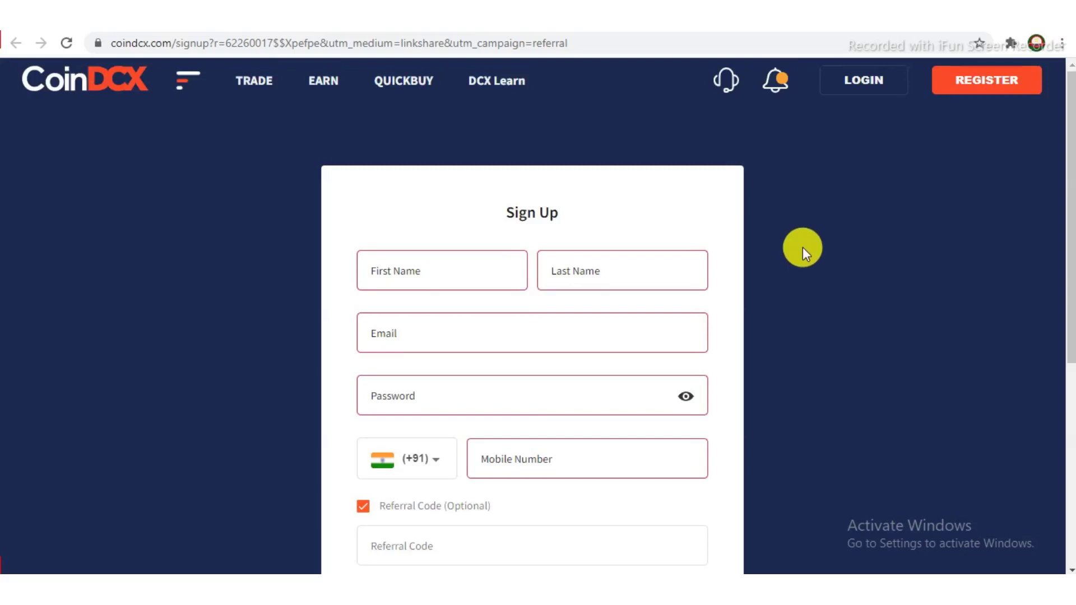
- Look through the sign-up form down to the optional referral code field
{"action": "scroll", "coordinate": [803, 247], "scroll_direction": "down", "scroll_amount": 1}
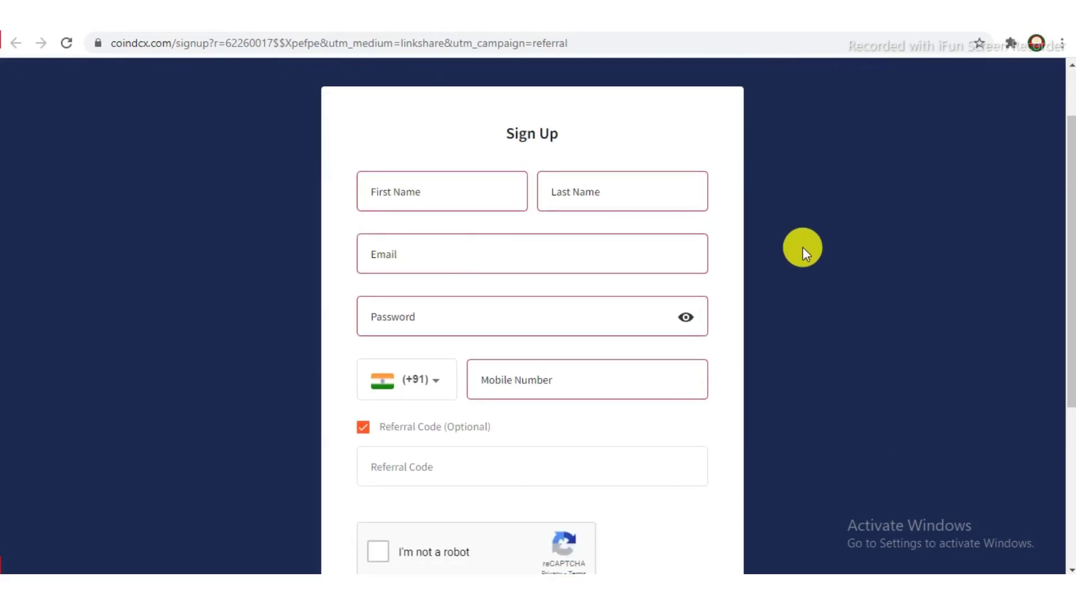
{"action": "scroll", "coordinate": [803, 248], "scroll_direction": "up", "scroll_amount": 1}
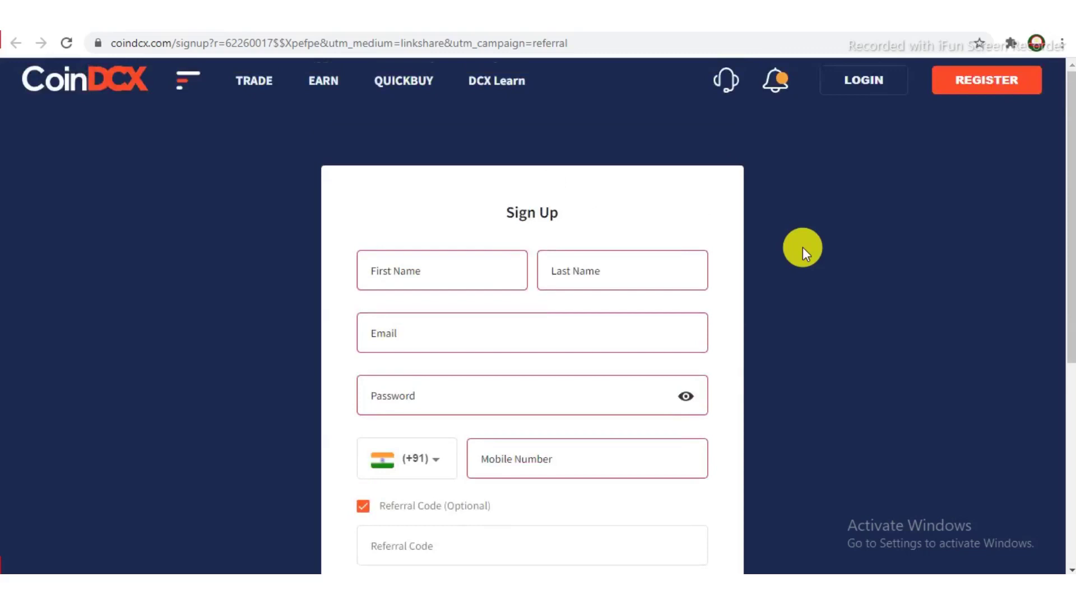
{"action": "scroll", "coordinate": [802, 248], "scroll_direction": "down", "scroll_amount": 1}
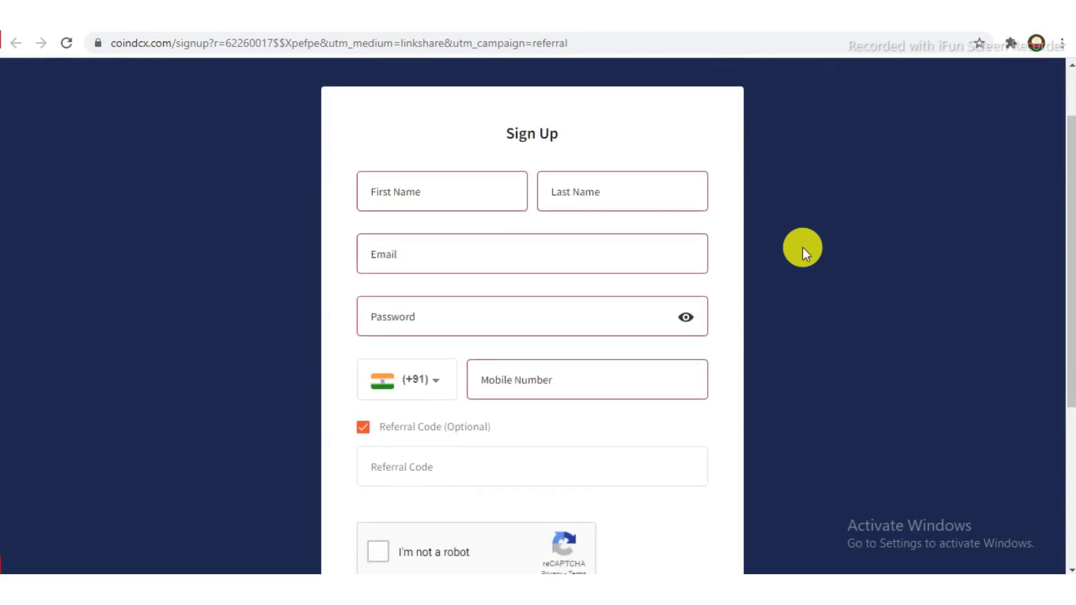
{"action": "scroll", "coordinate": [802, 247], "scroll_direction": "down", "scroll_amount": 1}
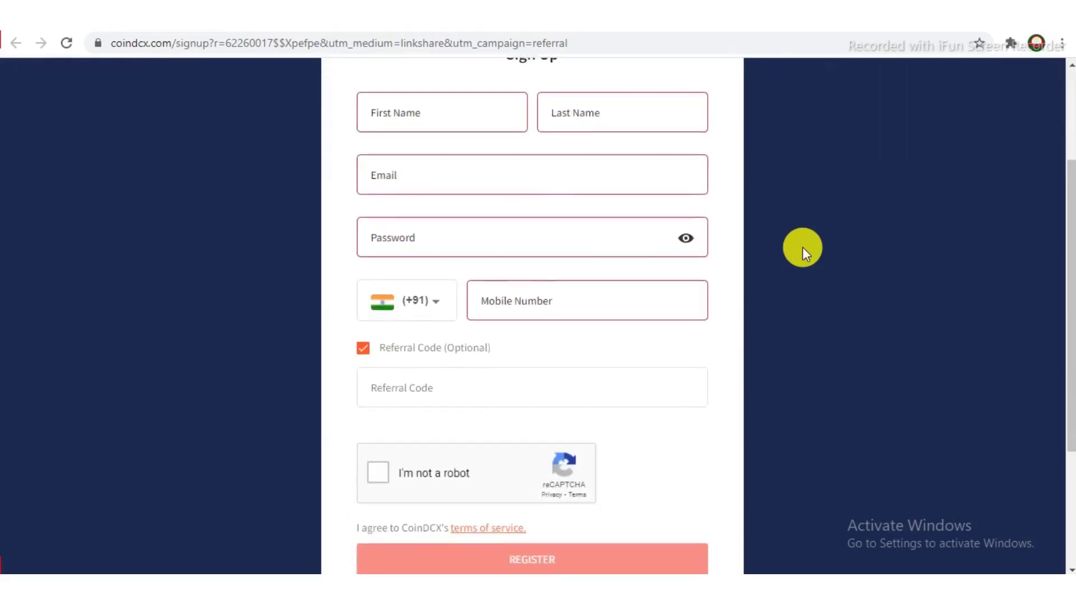
{"action": "left_click", "coordinate": [437, 386]}
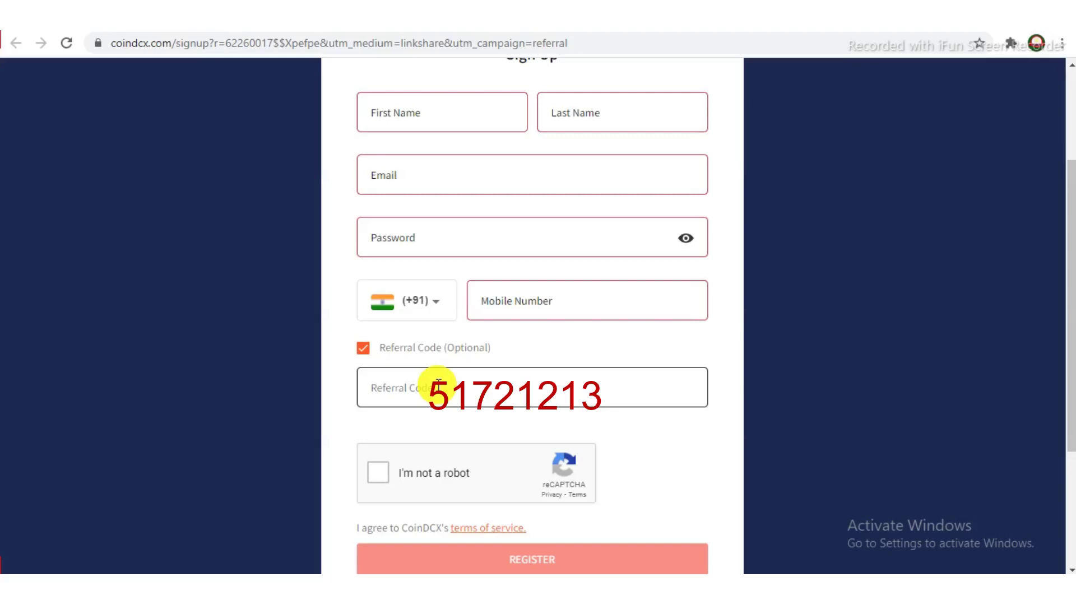
- Fill in the sign-up form's first and last name, e-mail, account password and mobile number, pass the reCAPTCHA, and register
{"action": "left_click", "coordinate": [407, 117]}
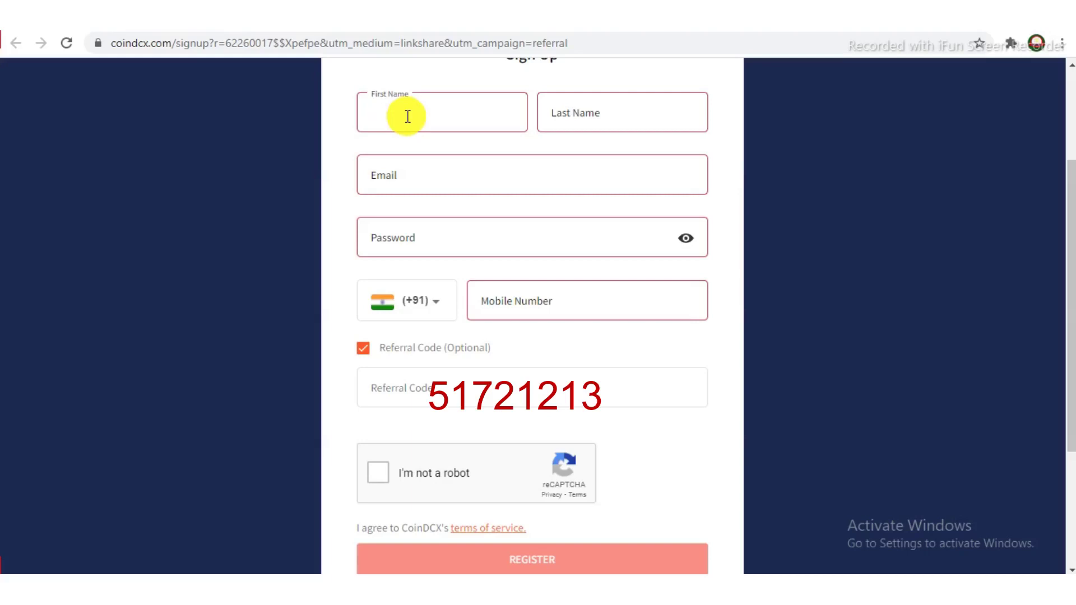
{"action": "left_click", "coordinate": [573, 119]}
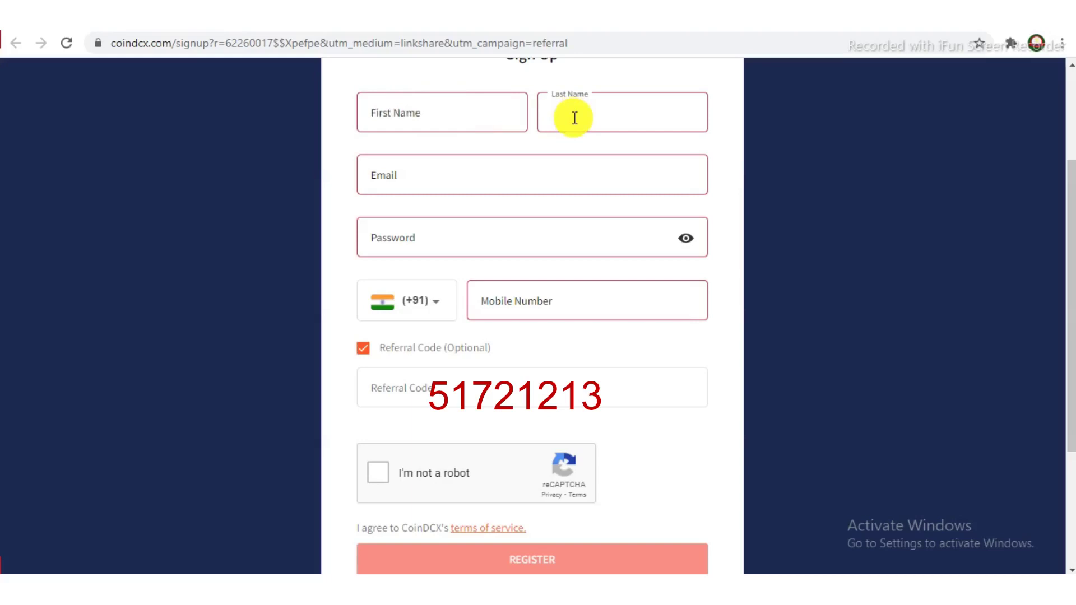
{"action": "left_click", "coordinate": [489, 173]}
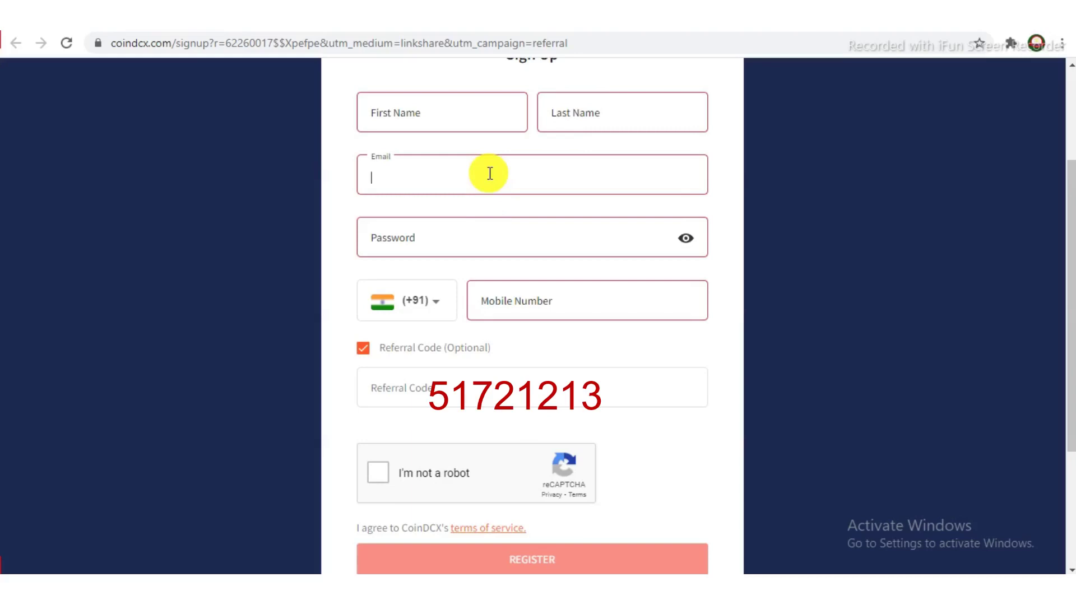
{"action": "left_click", "coordinate": [475, 245]}
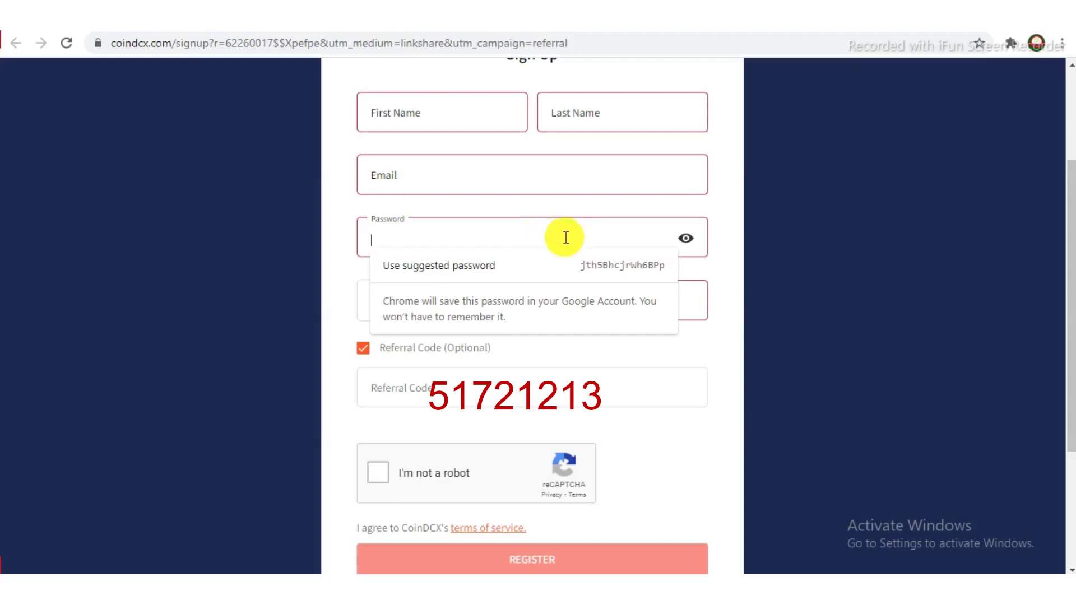
{"action": "left_click", "coordinate": [716, 255]}
{"action": "left_click", "coordinate": [614, 303]}
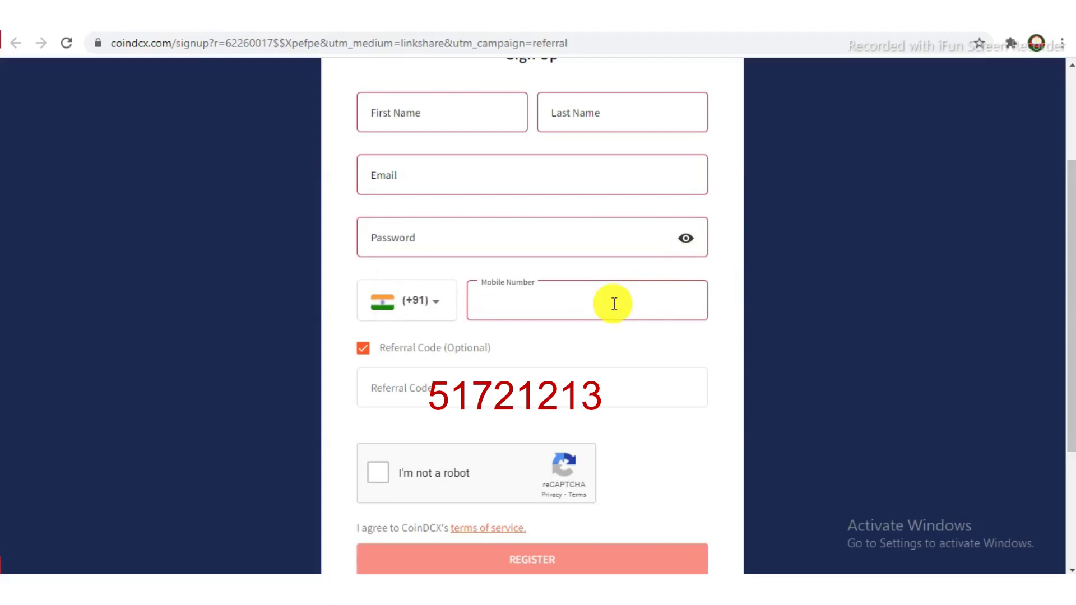
{"action": "left_click", "coordinate": [543, 395]}
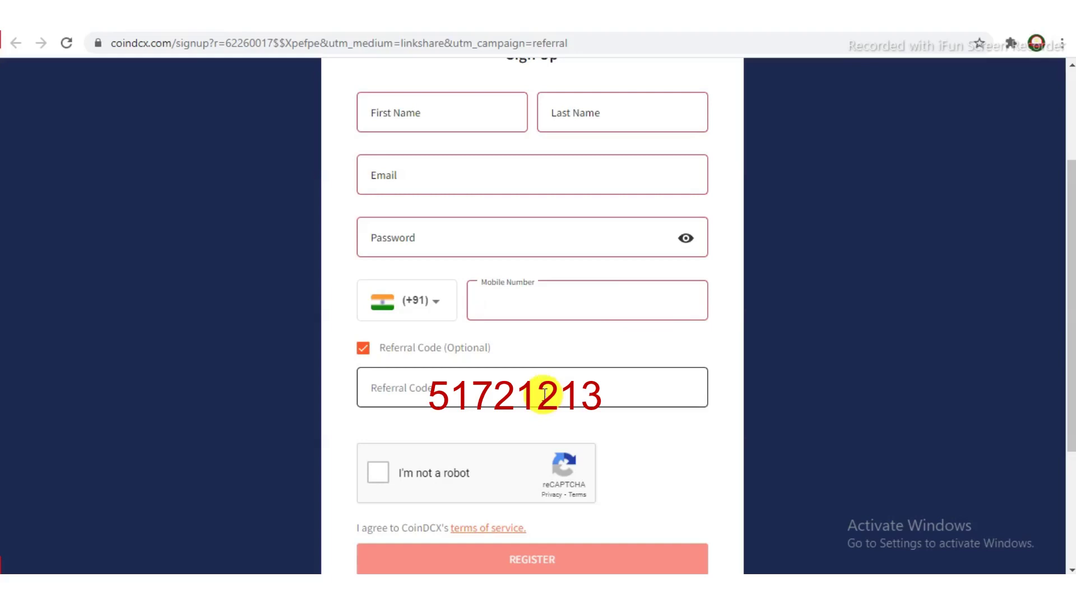
{"action": "left_click", "coordinate": [384, 478]}
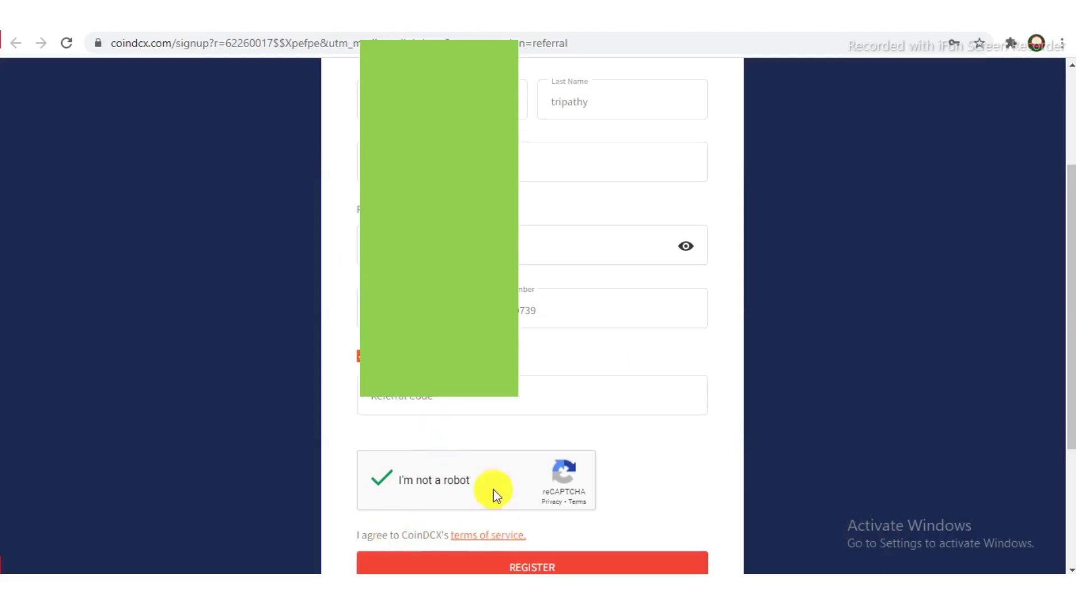
{"action": "left_click", "coordinate": [571, 568]}
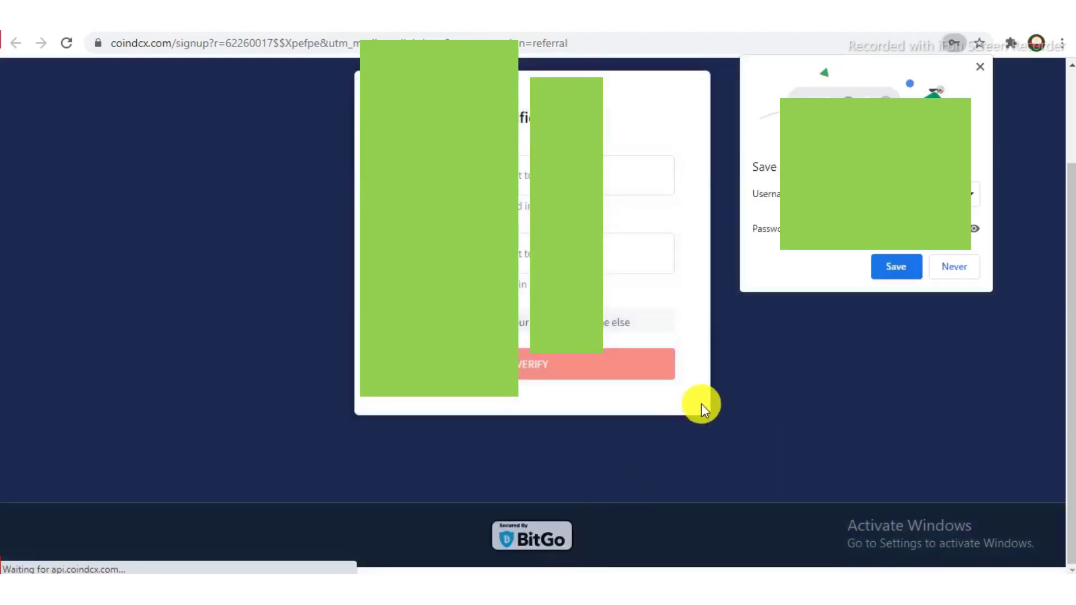
- Enter the 6-digit verification codes sent by e-mail and SMS and verify the new account
{"action": "left_click", "coordinate": [524, 255]}
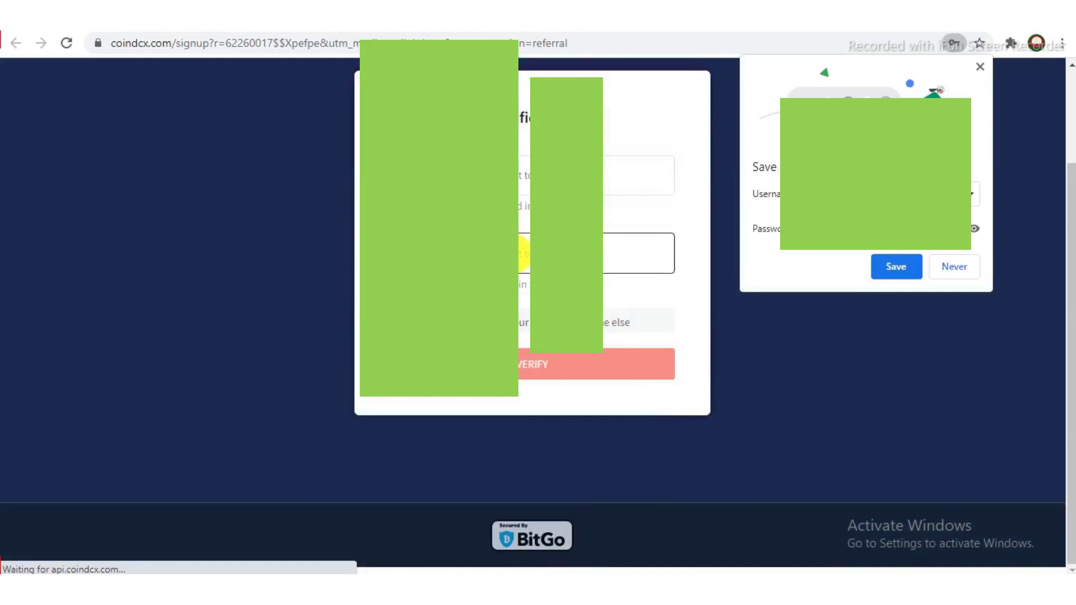
{"action": "left_click", "coordinate": [524, 180]}
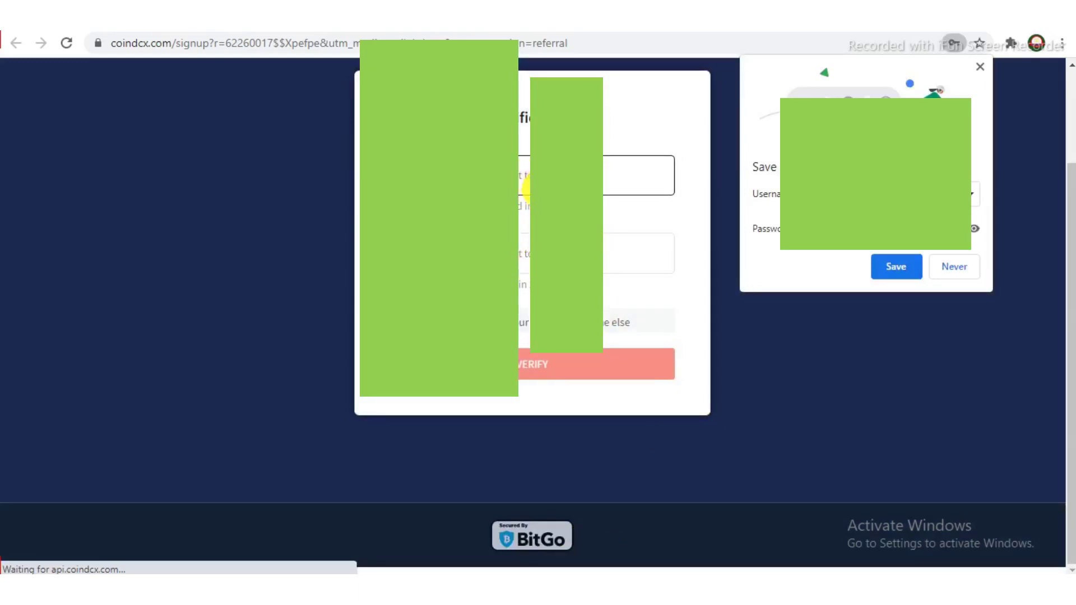
{"action": "left_click", "coordinate": [751, 456]}
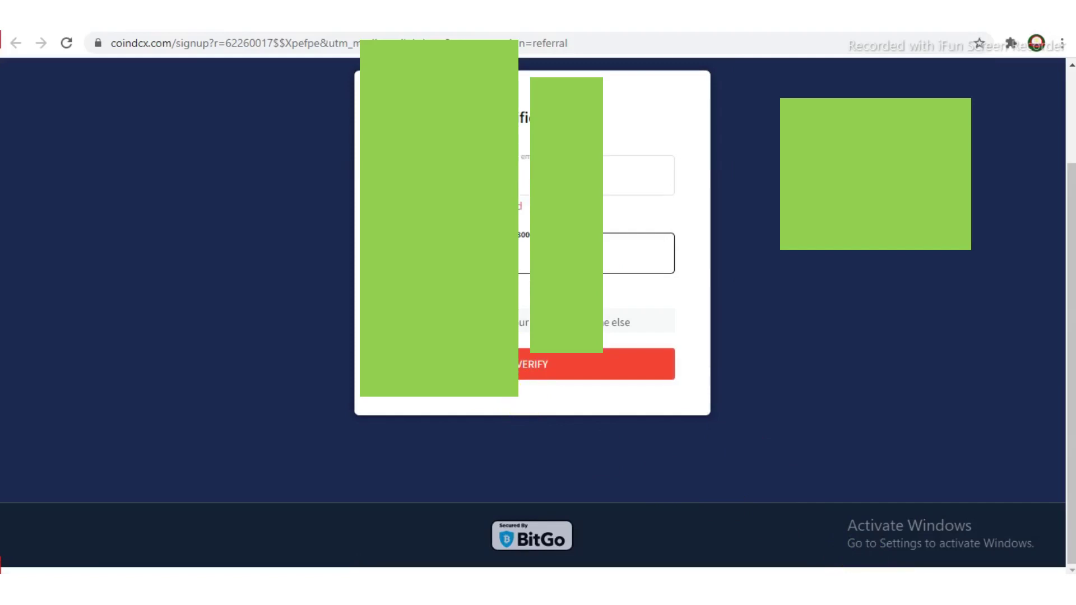
{"action": "left_click", "coordinate": [521, 367]}
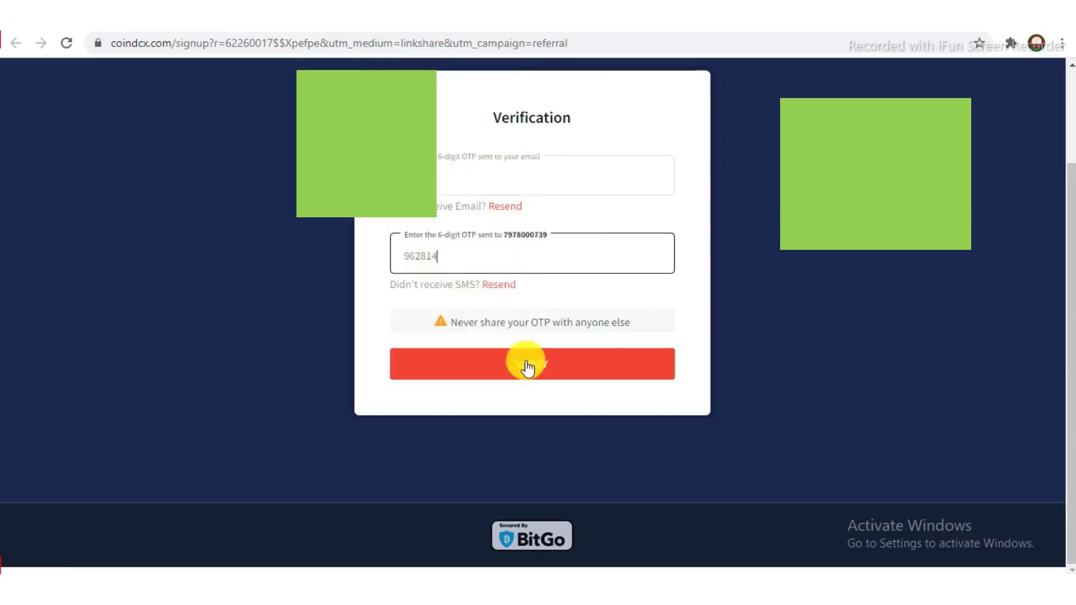
{"action": "left_click", "coordinate": [523, 361]}
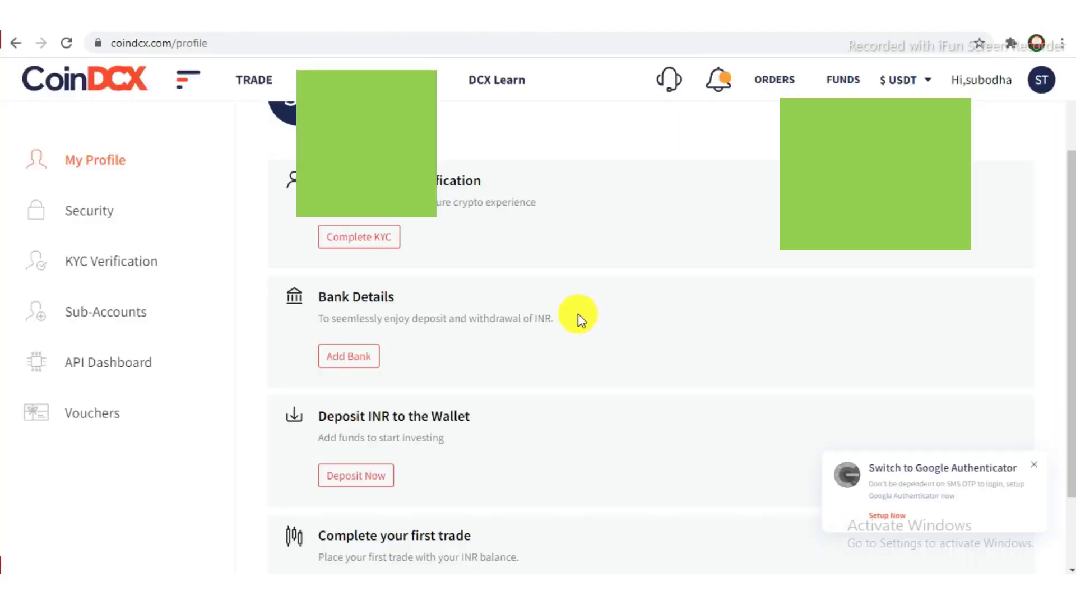
- Review the profile's KYC, bank details, INR deposit and first trade tasks, and open the KYC verification
{"action": "scroll", "coordinate": [579, 320], "scroll_direction": "down", "scroll_amount": 1}
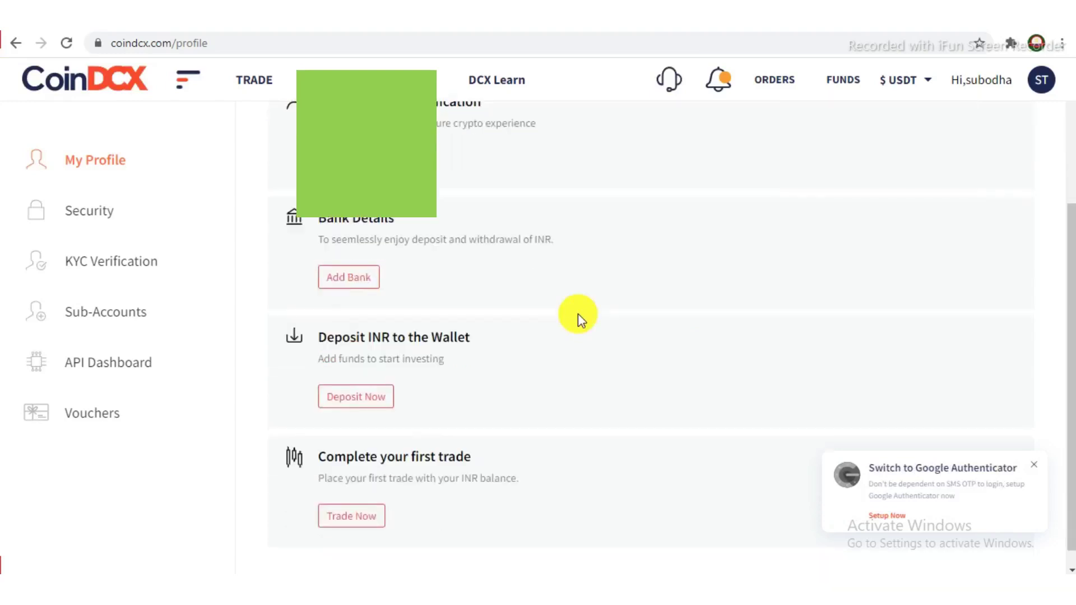
{"action": "scroll", "coordinate": [578, 314], "scroll_direction": "down", "scroll_amount": 1}
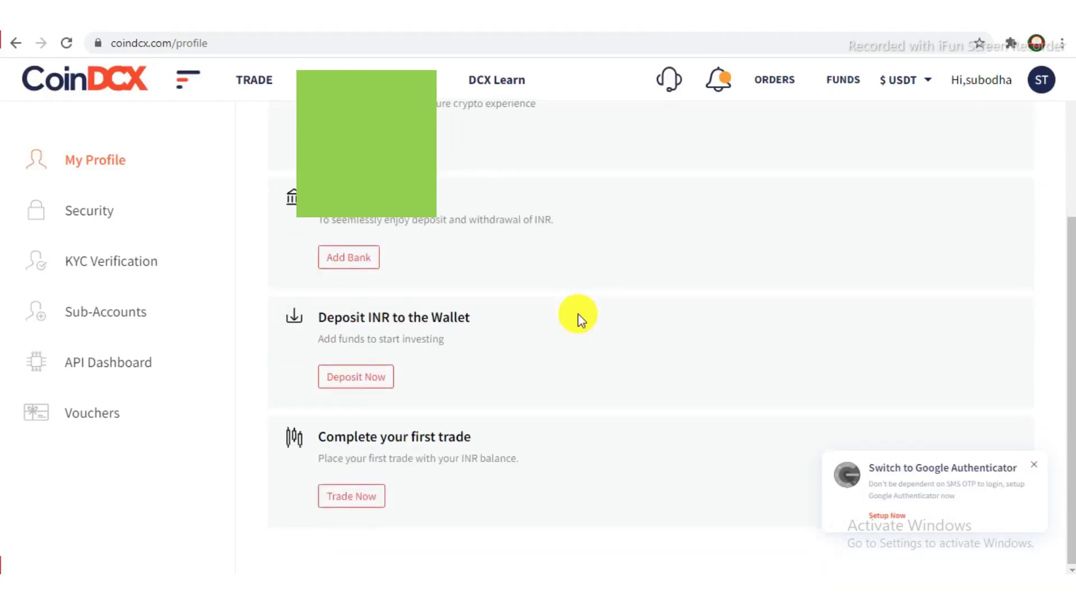
{"action": "scroll", "coordinate": [577, 313], "scroll_direction": "up", "scroll_amount": 1}
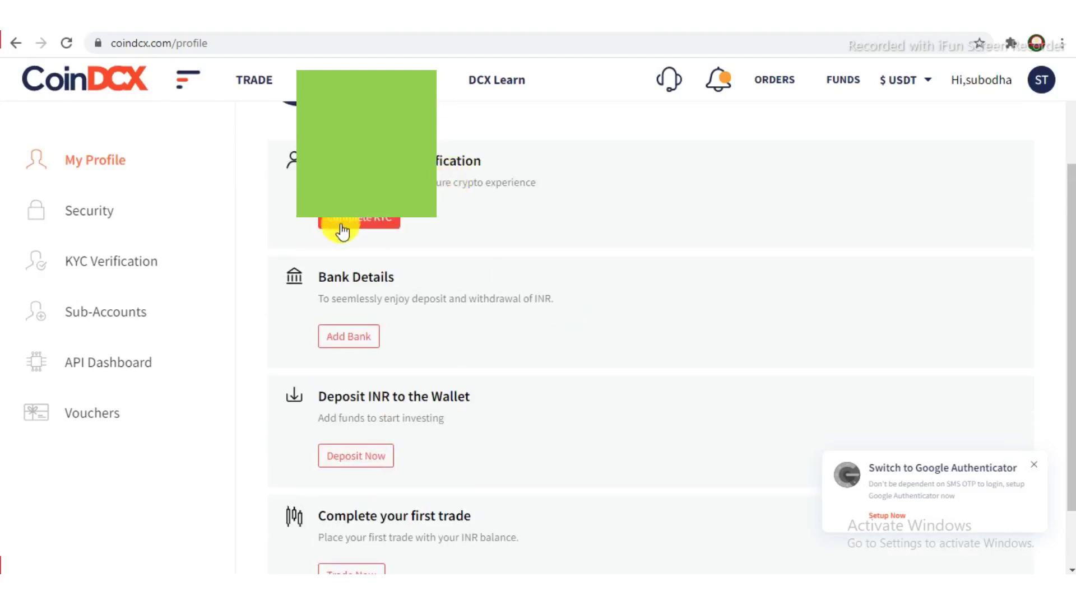
{"action": "scroll", "coordinate": [348, 303], "scroll_direction": "down", "scroll_amount": 1}
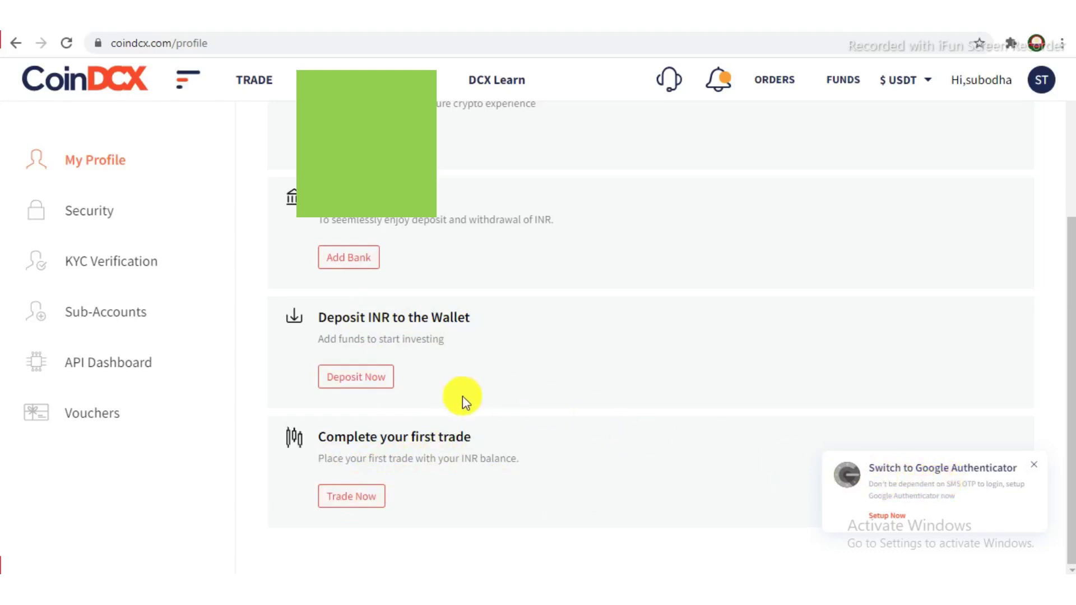
{"action": "scroll", "coordinate": [462, 396], "scroll_direction": "up", "scroll_amount": 3}
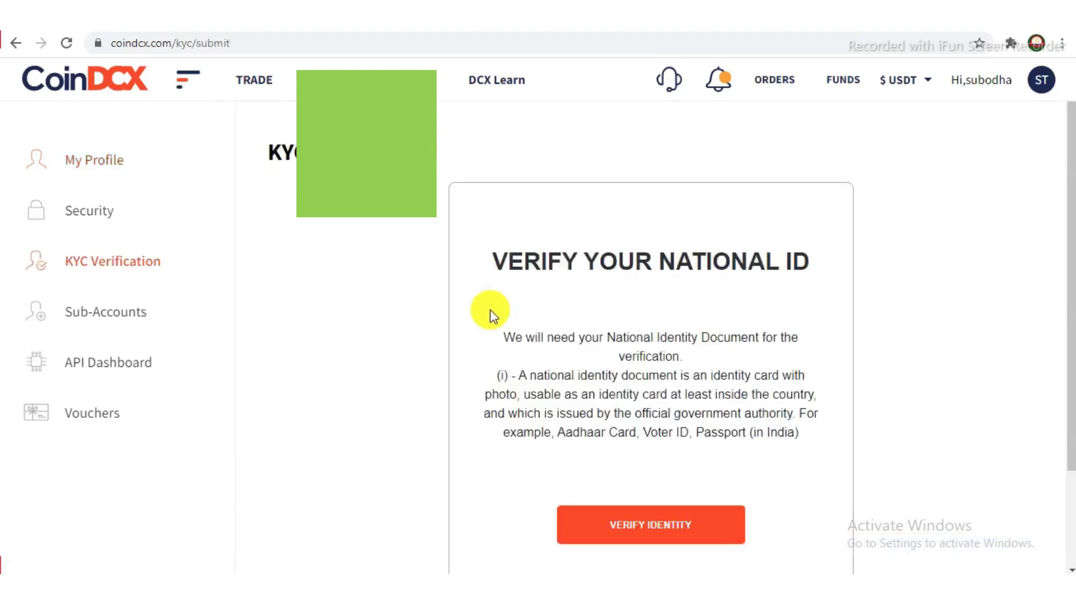
- Start the national ID verification to examine how the identity card's front is submitted, and return to its start page
{"action": "scroll", "coordinate": [490, 313], "scroll_direction": "down", "scroll_amount": 3}
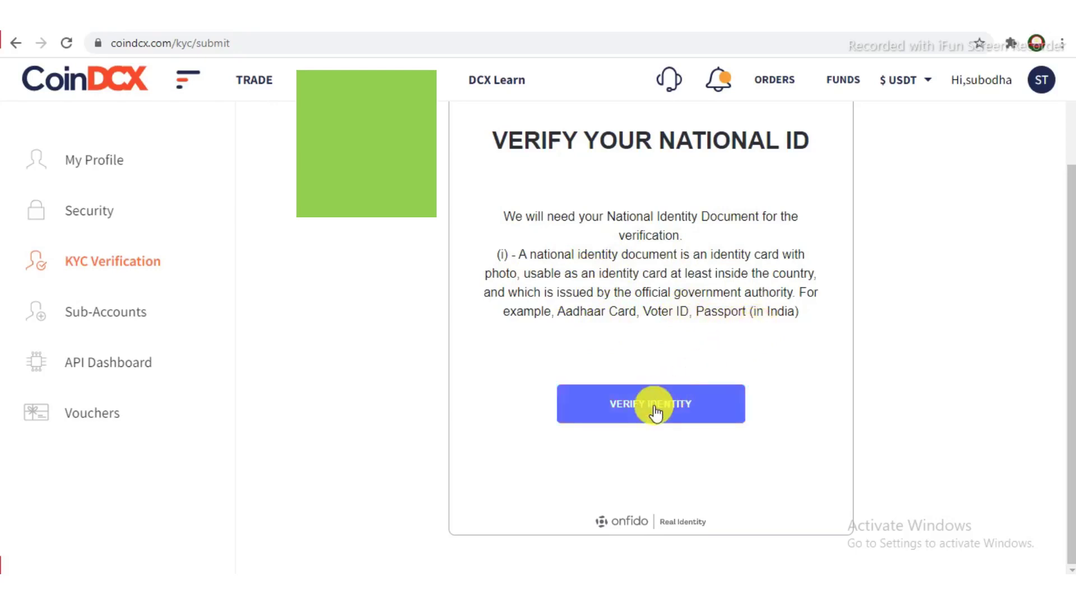
{"action": "scroll", "coordinate": [680, 367], "scroll_direction": "up", "scroll_amount": 1}
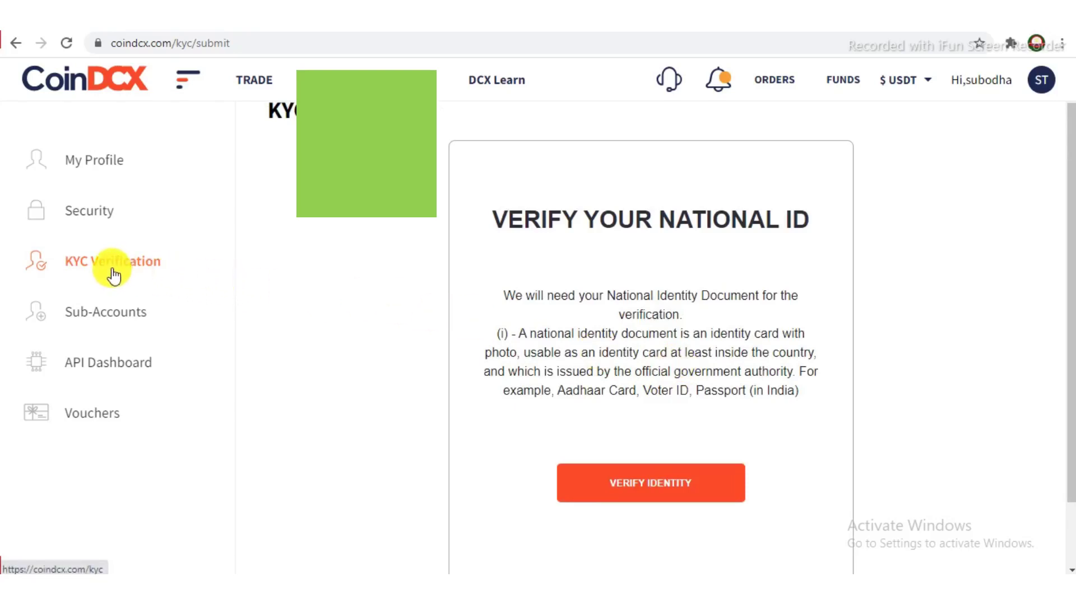
{"action": "scroll", "coordinate": [608, 448], "scroll_direction": "down", "scroll_amount": 1}
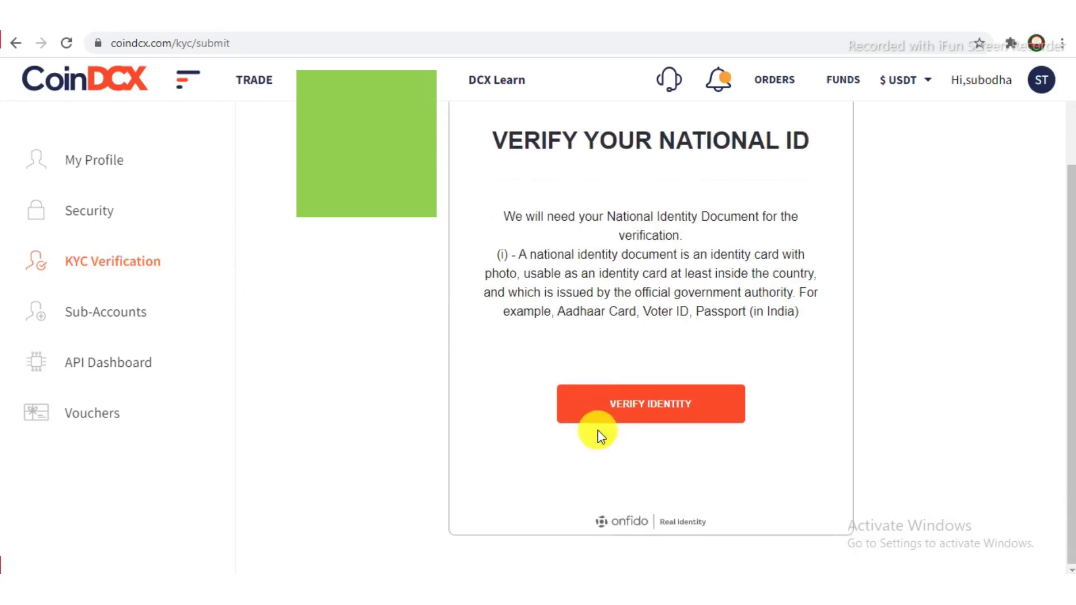
{"action": "left_click", "coordinate": [645, 408]}
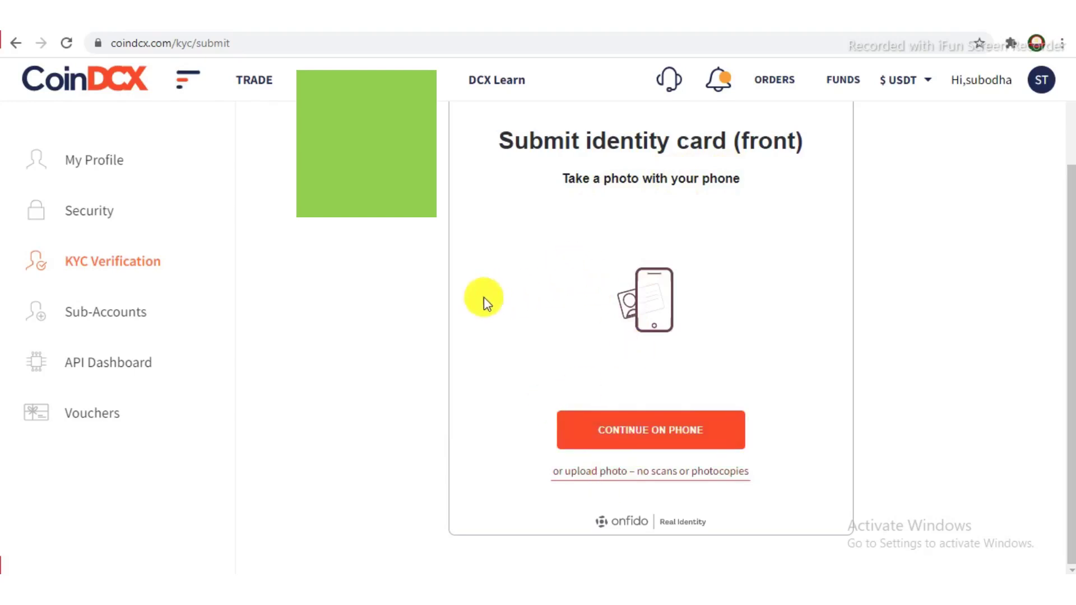
{"action": "scroll", "coordinate": [483, 298], "scroll_direction": "up", "scroll_amount": 2}
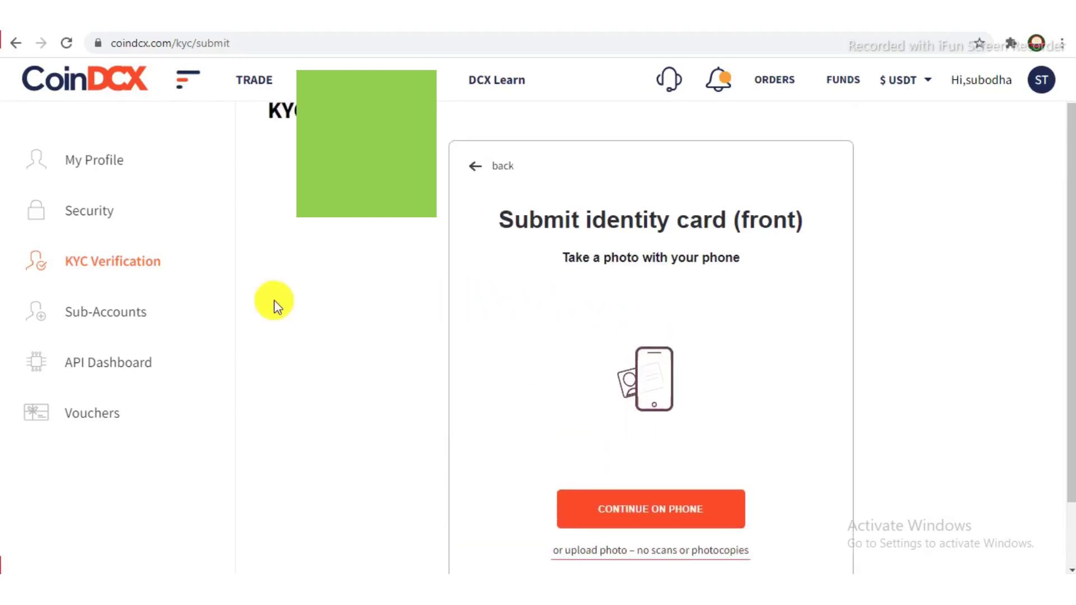
{"action": "left_click", "coordinate": [475, 178]}
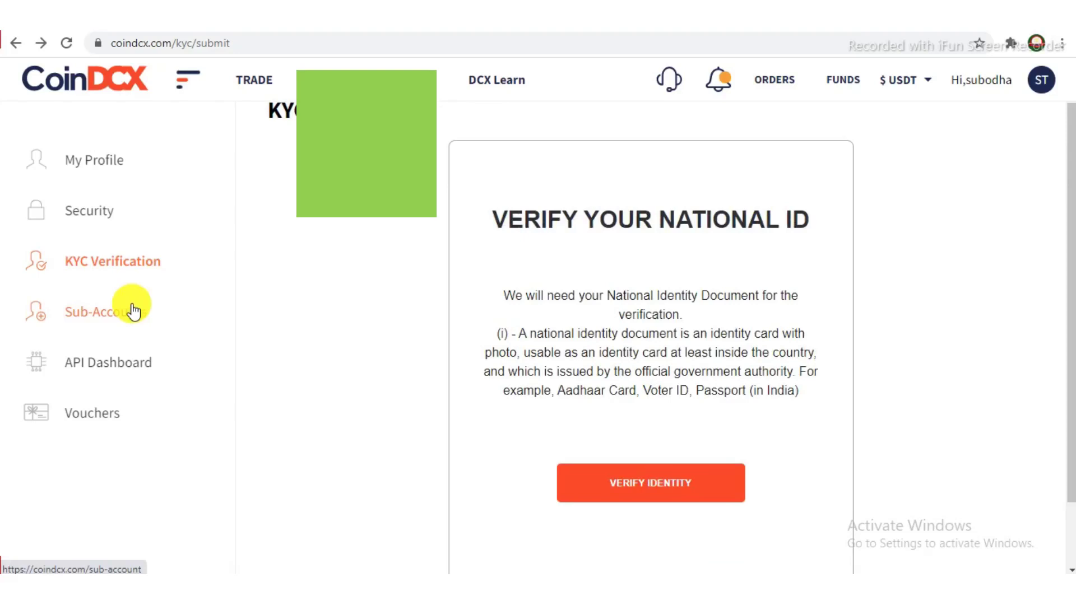
- Open the account's security settings and examine the authentication, withdrawal security and account security options
{"action": "left_click", "coordinate": [101, 222]}
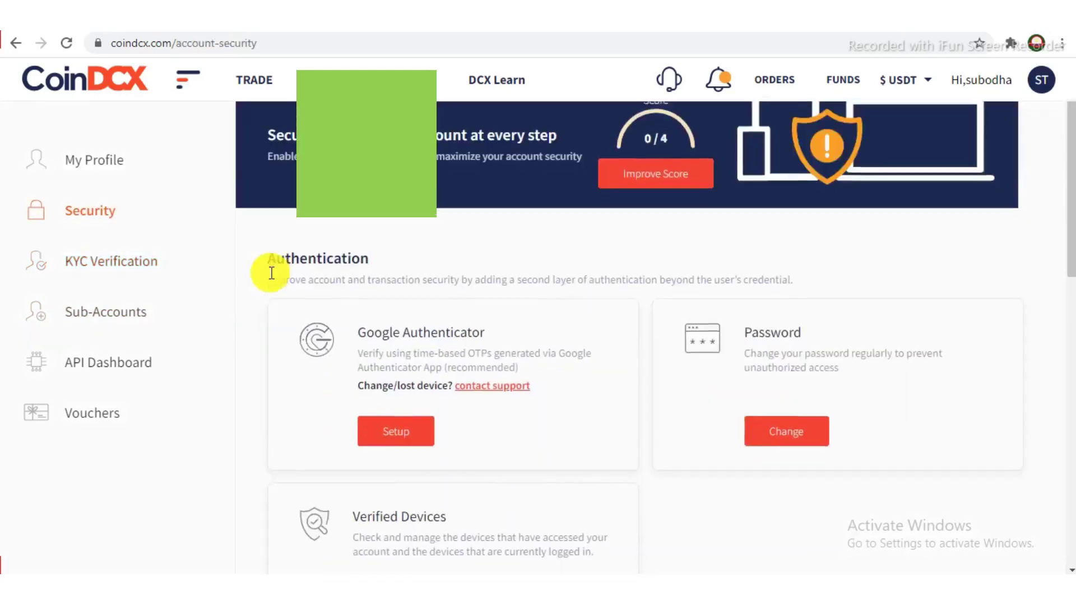
{"action": "scroll", "coordinate": [270, 273], "scroll_direction": "down", "scroll_amount": 3}
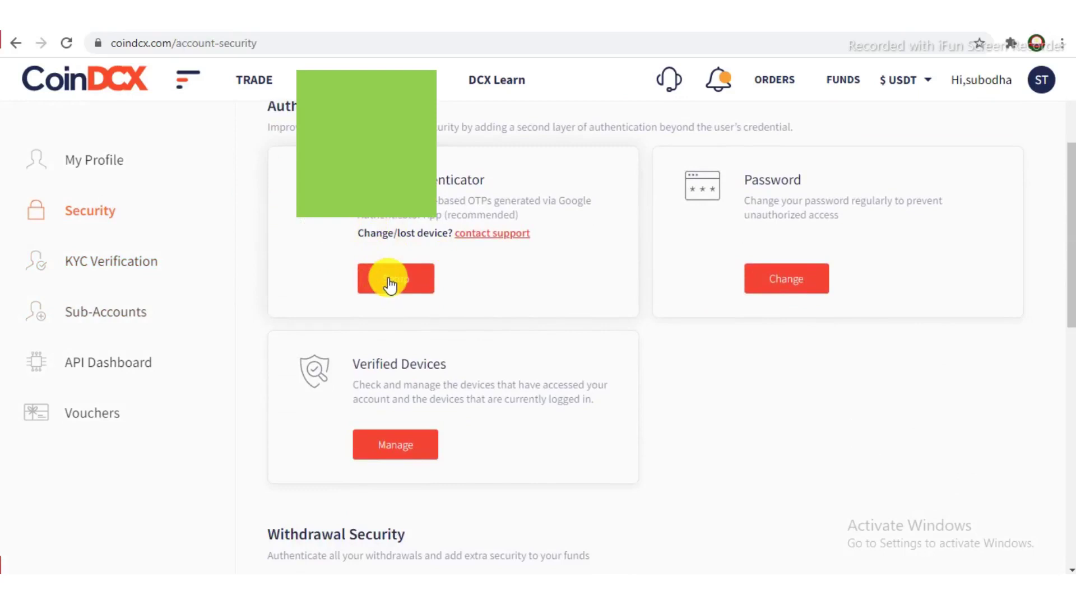
{"action": "scroll", "coordinate": [760, 278], "scroll_direction": "down", "scroll_amount": 1}
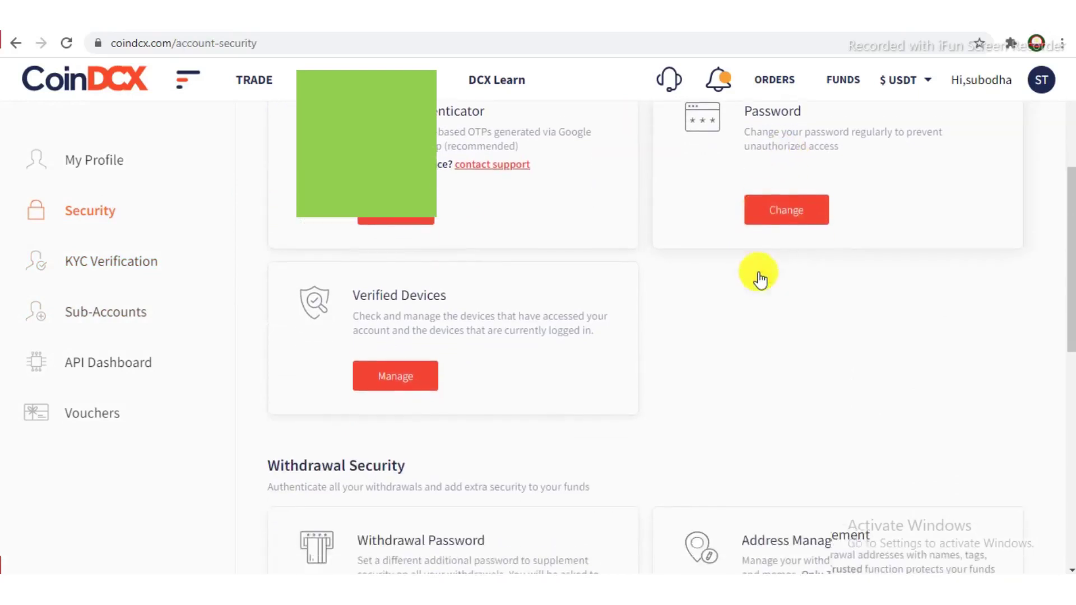
{"action": "scroll", "coordinate": [410, 376], "scroll_direction": "down", "scroll_amount": 1}
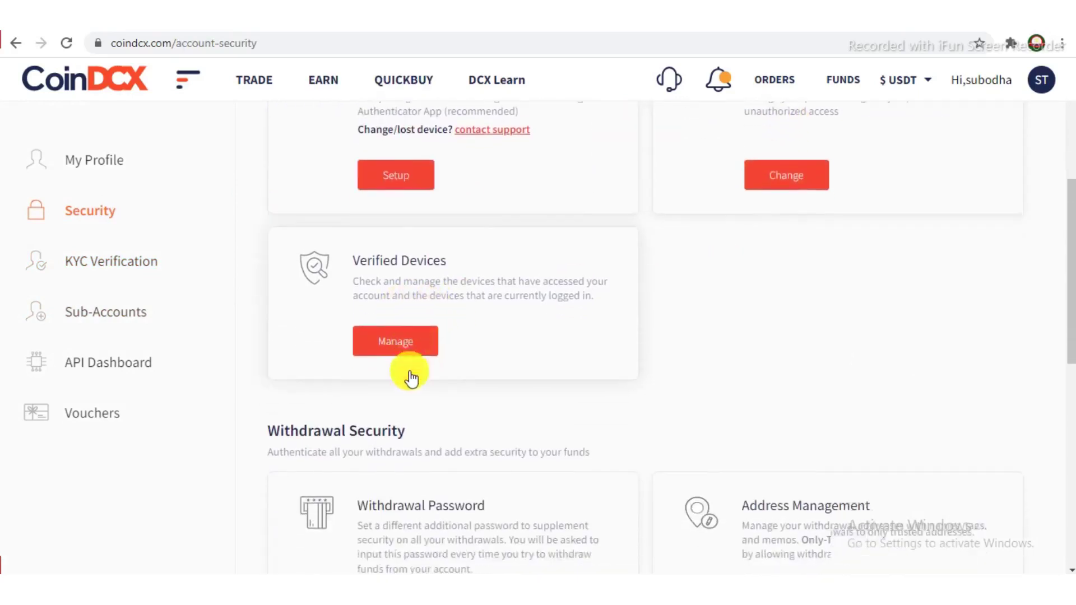
{"action": "scroll", "coordinate": [410, 377], "scroll_direction": "down", "scroll_amount": 4}
{"action": "scroll", "coordinate": [411, 376], "scroll_direction": "down", "scroll_amount": 1}
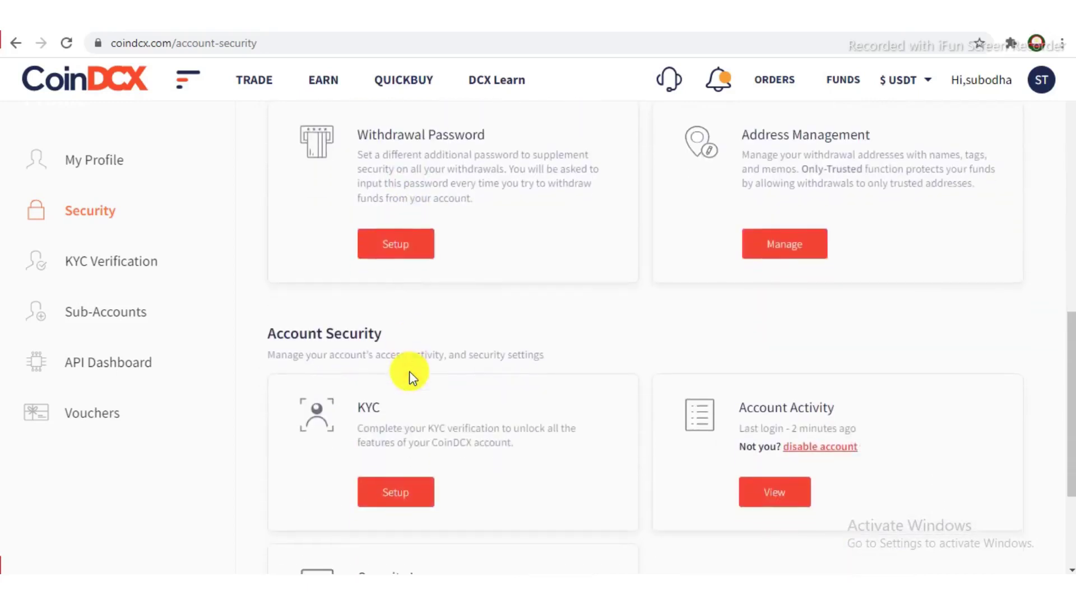
{"action": "scroll", "coordinate": [409, 371], "scroll_direction": "down", "scroll_amount": 3}
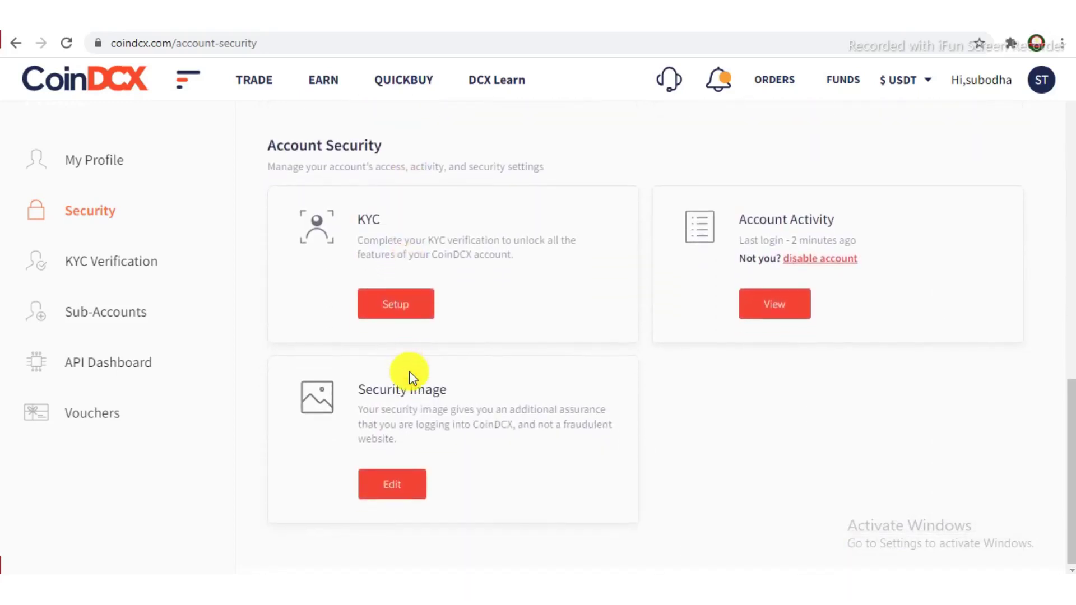
- Review the individual security options, from Google Authenticator and verified devices through withdrawal password and address management to account activity and security image
{"action": "scroll", "coordinate": [410, 372], "scroll_direction": "up", "scroll_amount": 5}
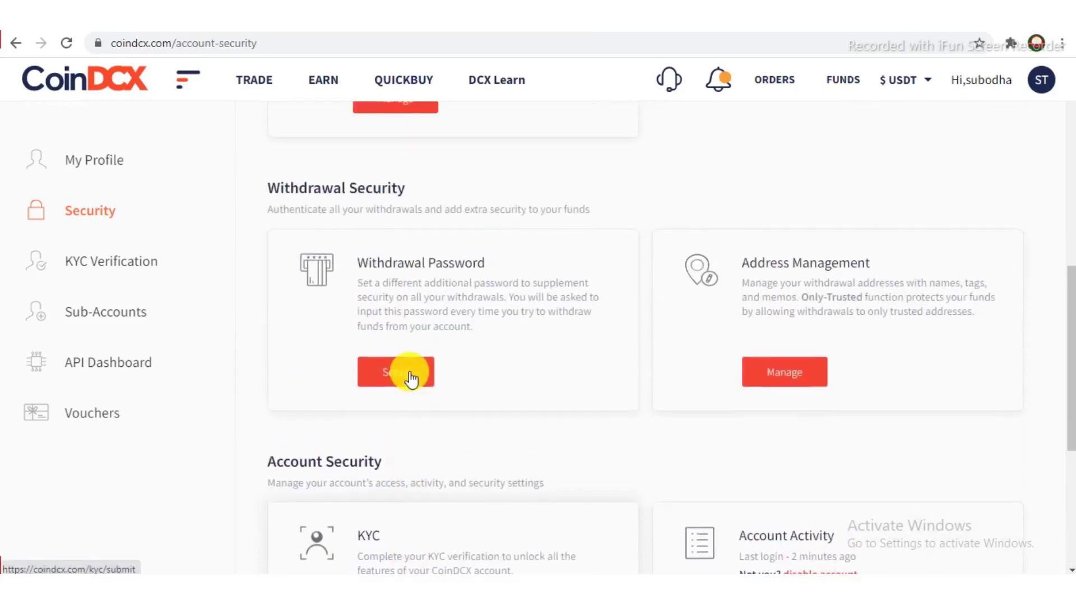
{"action": "scroll", "coordinate": [410, 375], "scroll_direction": "up", "scroll_amount": 7}
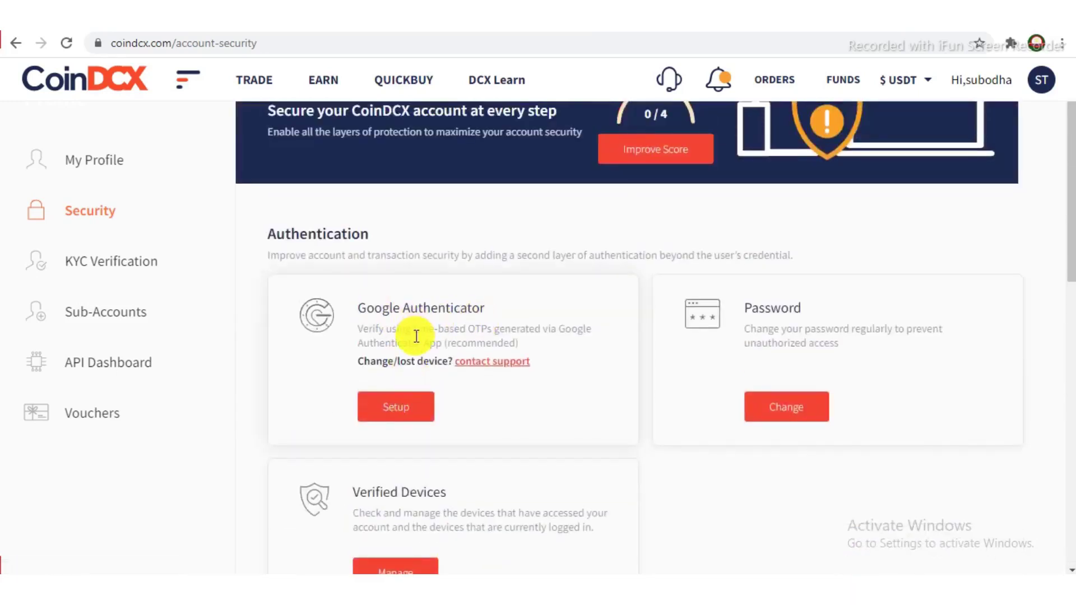
{"action": "scroll", "coordinate": [417, 336], "scroll_direction": "down", "scroll_amount": 3}
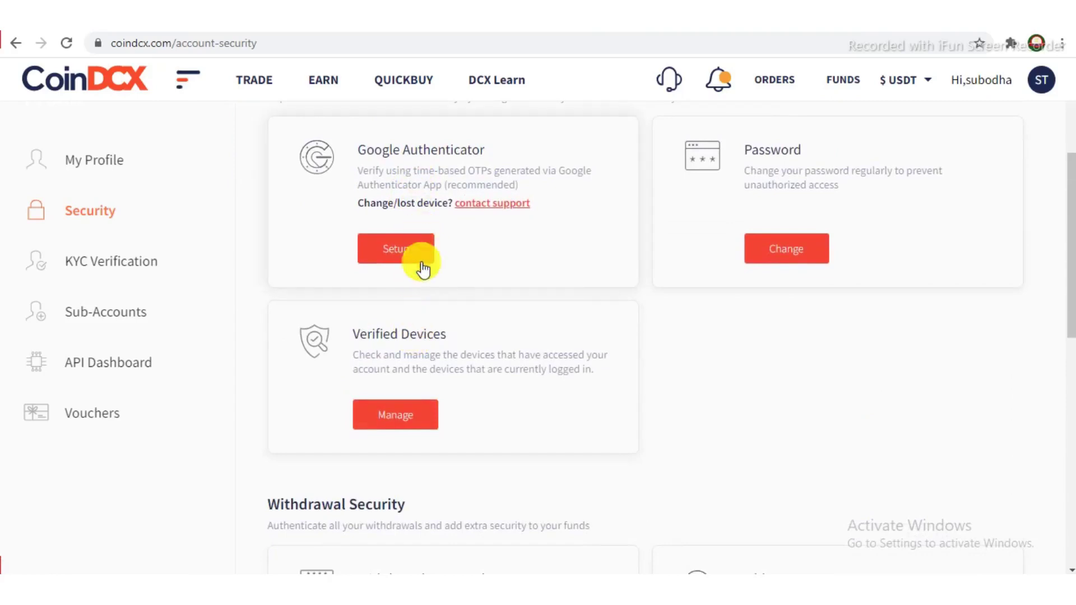
{"action": "scroll", "coordinate": [424, 282], "scroll_direction": "down", "scroll_amount": 3}
{"action": "scroll", "coordinate": [421, 280], "scroll_direction": "down", "scroll_amount": 6}
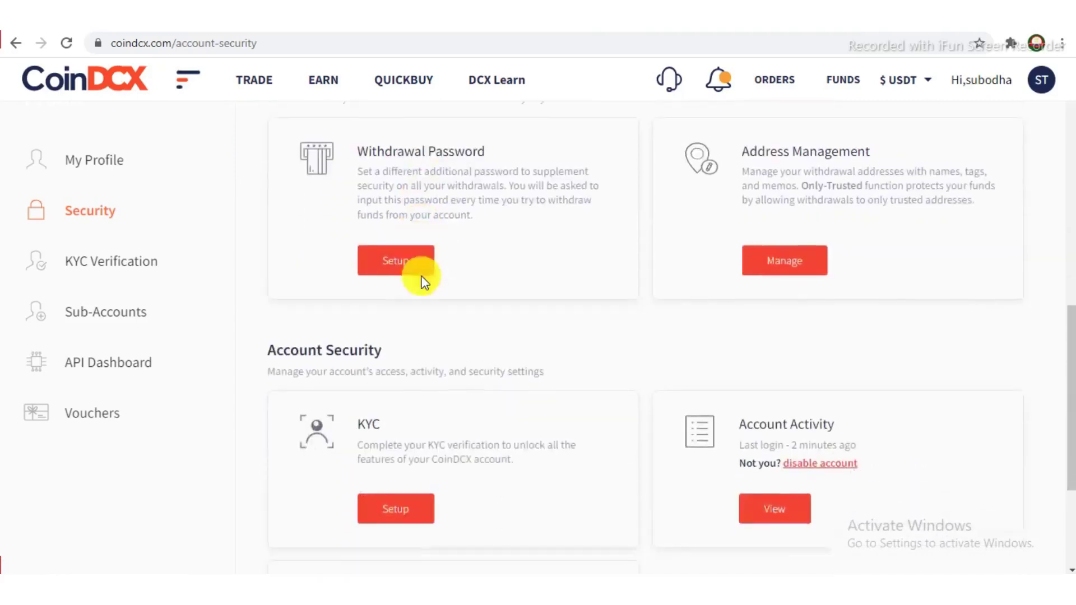
{"action": "scroll", "coordinate": [423, 280], "scroll_direction": "up", "scroll_amount": 2}
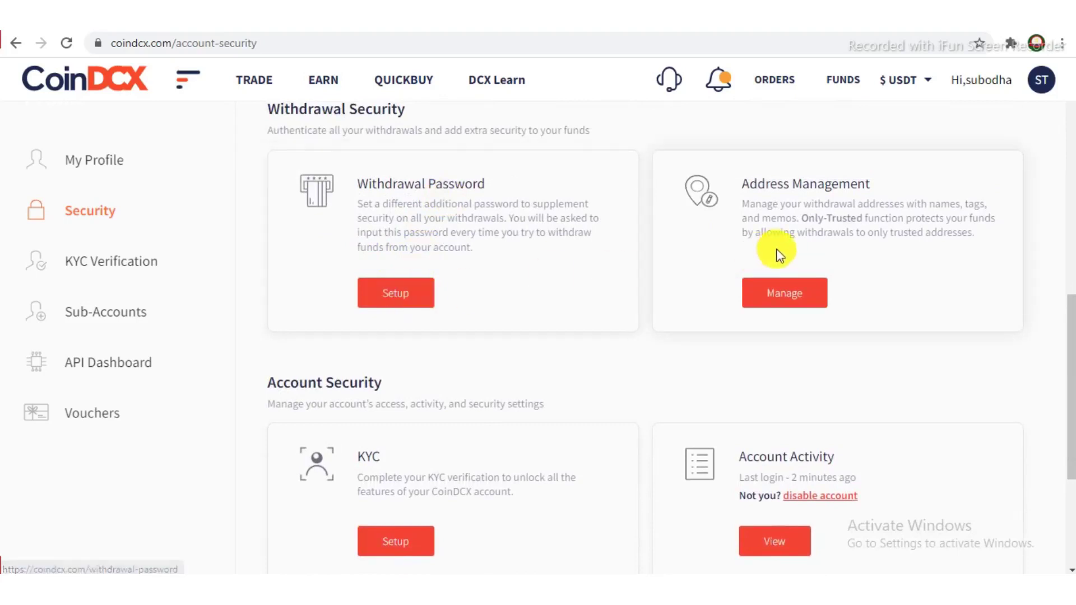
{"action": "scroll", "coordinate": [737, 310], "scroll_direction": "down", "scroll_amount": 3}
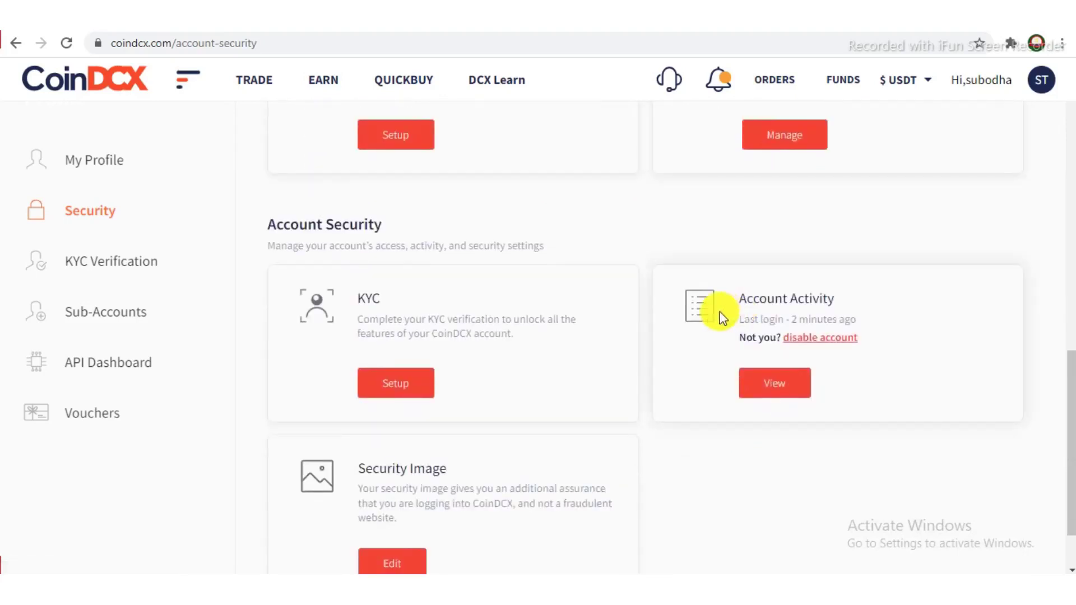
{"action": "scroll", "coordinate": [434, 438], "scroll_direction": "down", "scroll_amount": 2}
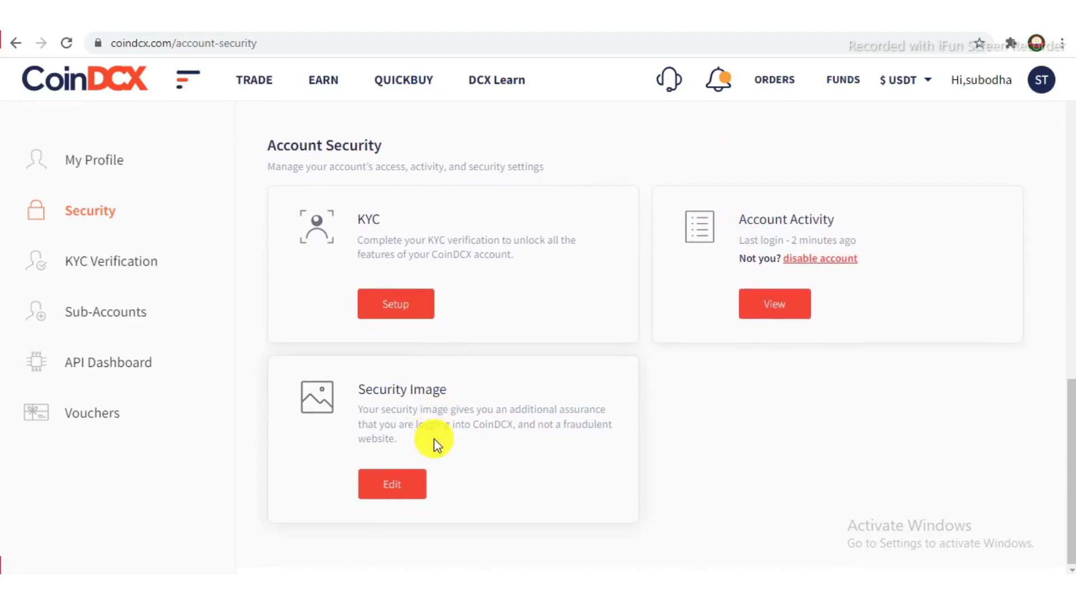
{"action": "scroll", "coordinate": [434, 439], "scroll_direction": "up", "scroll_amount": 3}
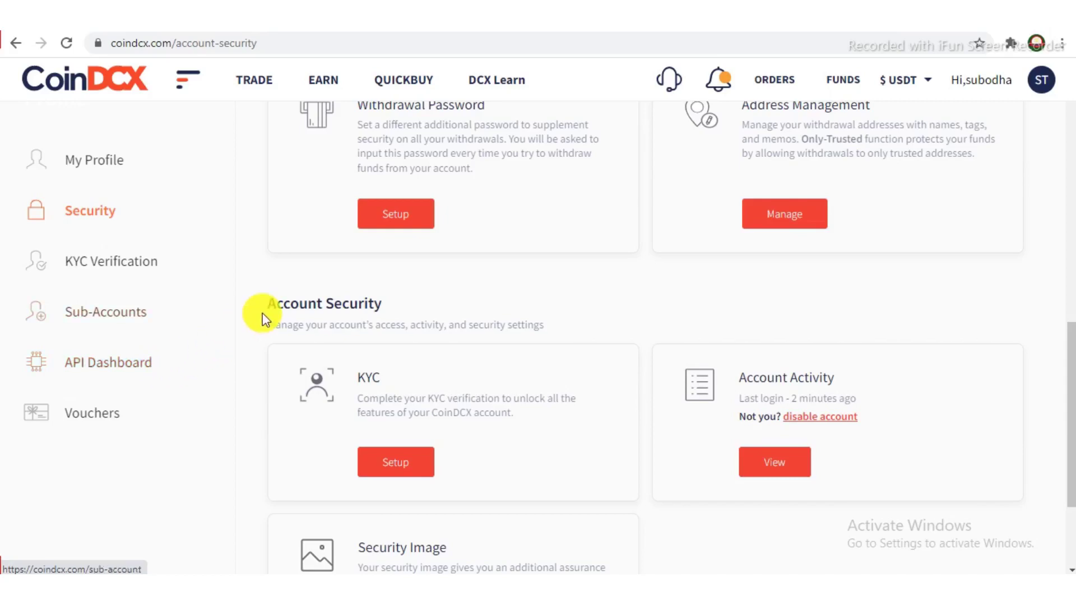
{"action": "scroll", "coordinate": [264, 312], "scroll_direction": "up", "scroll_amount": 2}
{"action": "scroll", "coordinate": [263, 315], "scroll_direction": "up", "scroll_amount": 7}
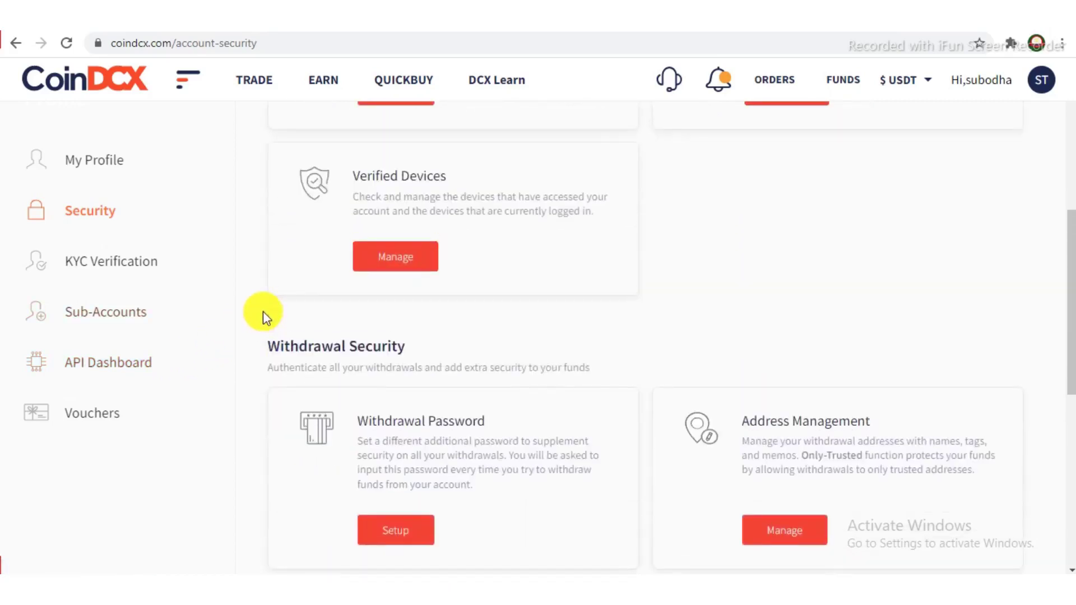
{"action": "scroll", "coordinate": [263, 311], "scroll_direction": "up", "scroll_amount": 3}
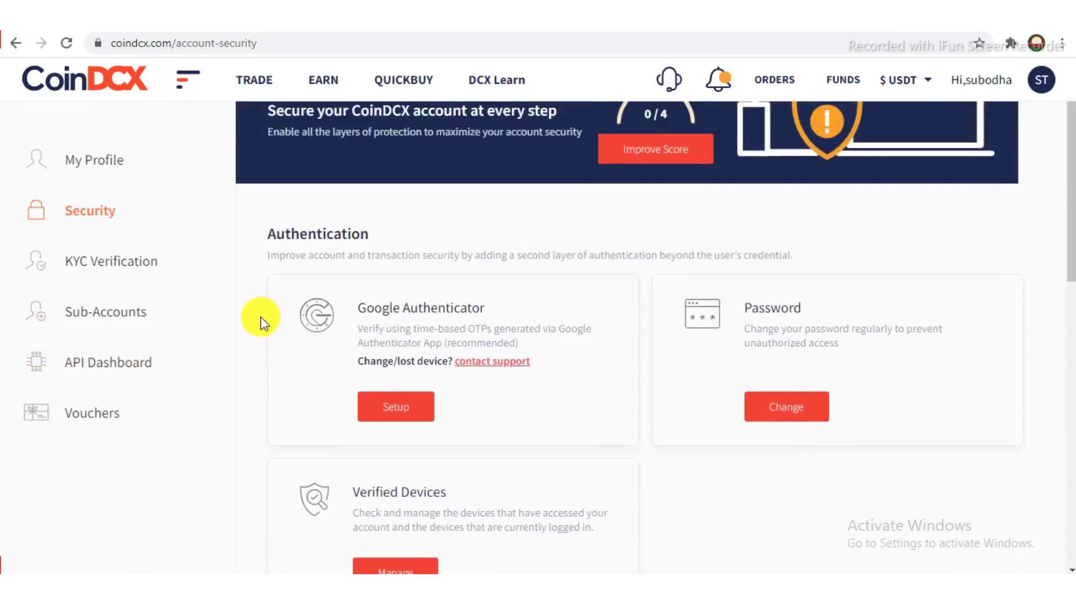